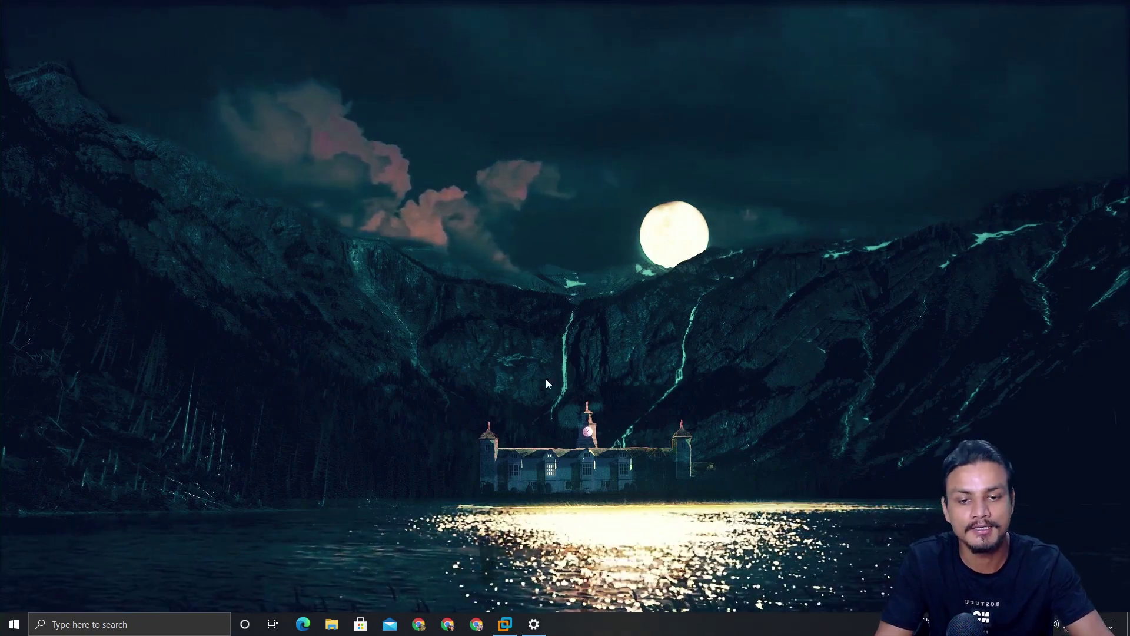
Step: Open the About page showing Windows 10 Home Single Language, version 20H2, OS build 19042.572
{"action": "key", "text": "super+Pause"}
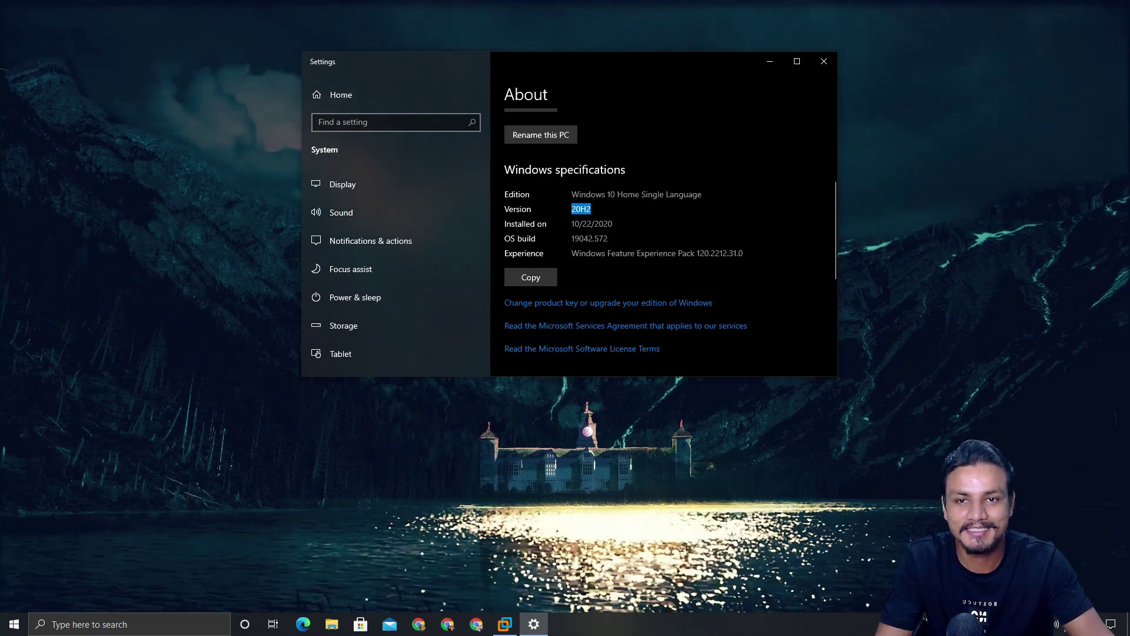
{"action": "left_click", "coordinate": [756, 182]}
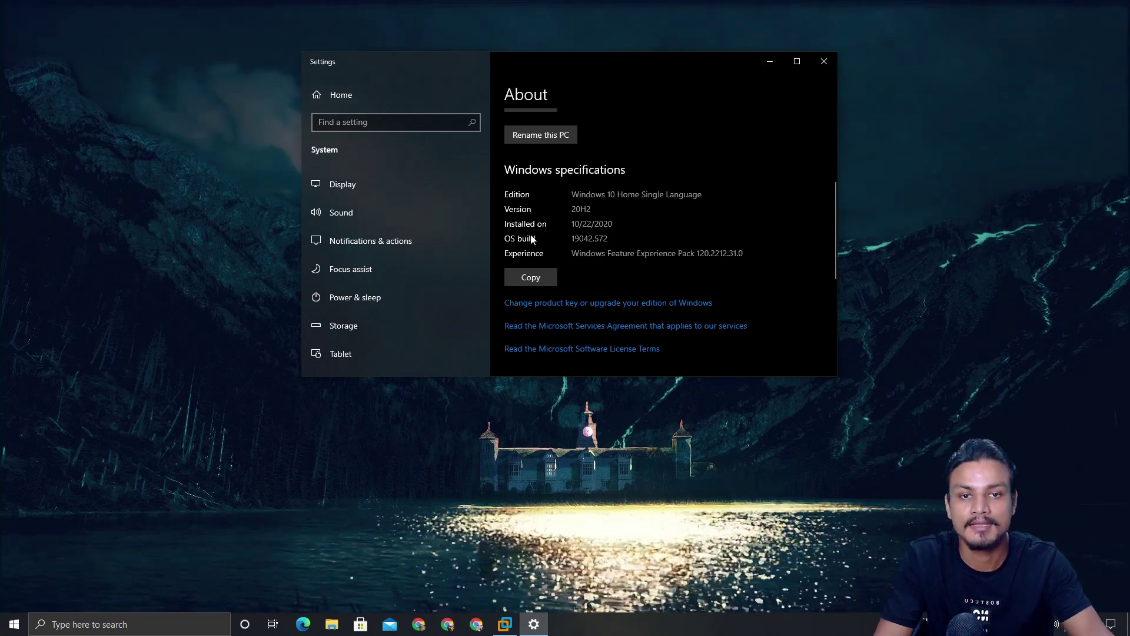
{"action": "left_click_drag", "start_coordinate": [592, 209], "coordinate": [571, 209]}
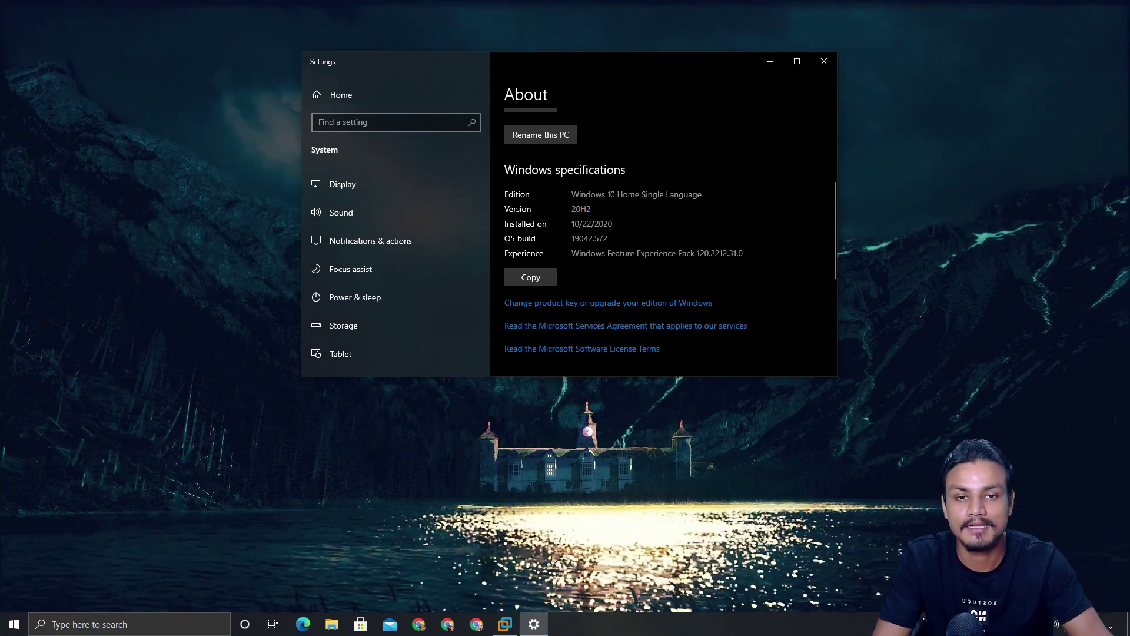
{"action": "left_click_drag", "start_coordinate": [590, 209], "coordinate": [573, 210]}
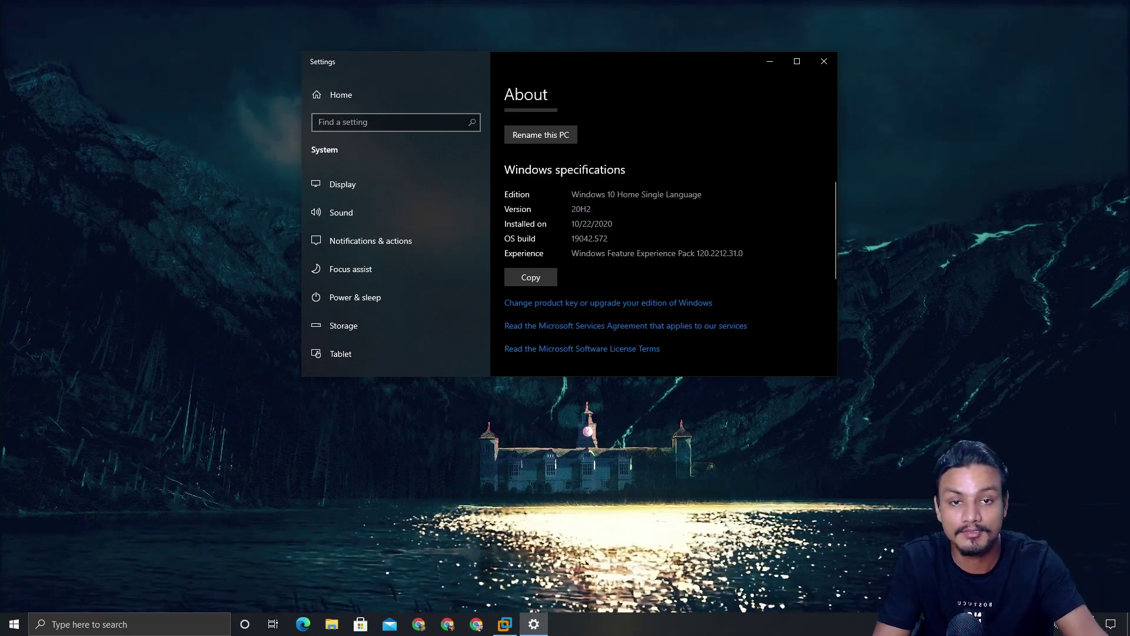
{"action": "left_click_drag", "start_coordinate": [591, 209], "coordinate": [572, 214]}
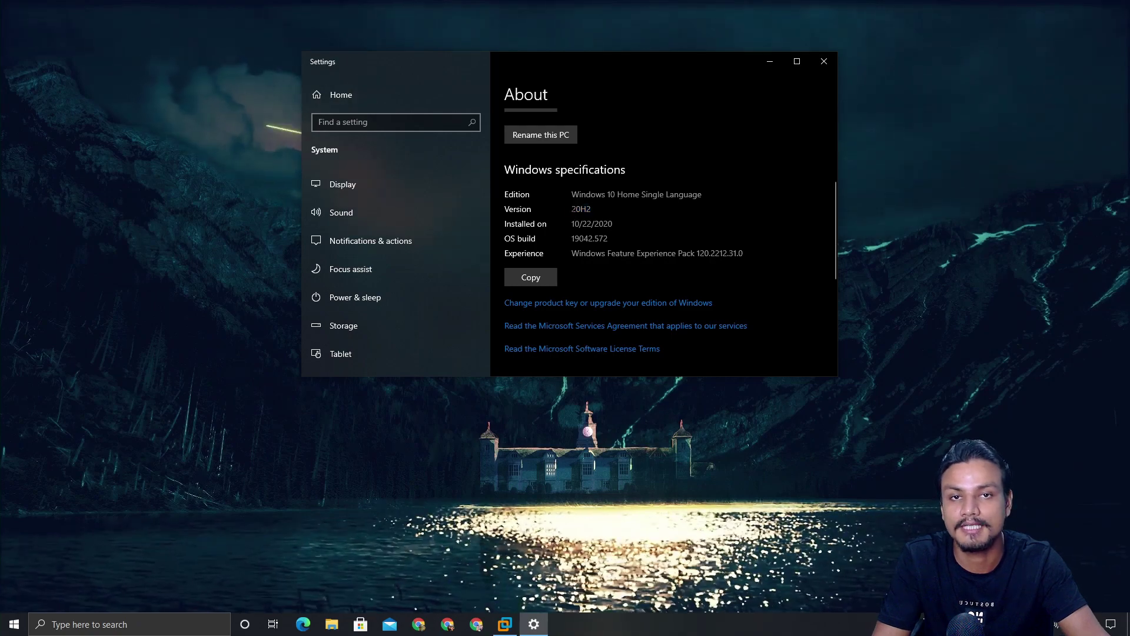
Step: On the virtual machine, check that Settings shows version 2004 build 19041.264, then minimize Settings
{"action": "left_click", "coordinate": [507, 624]}
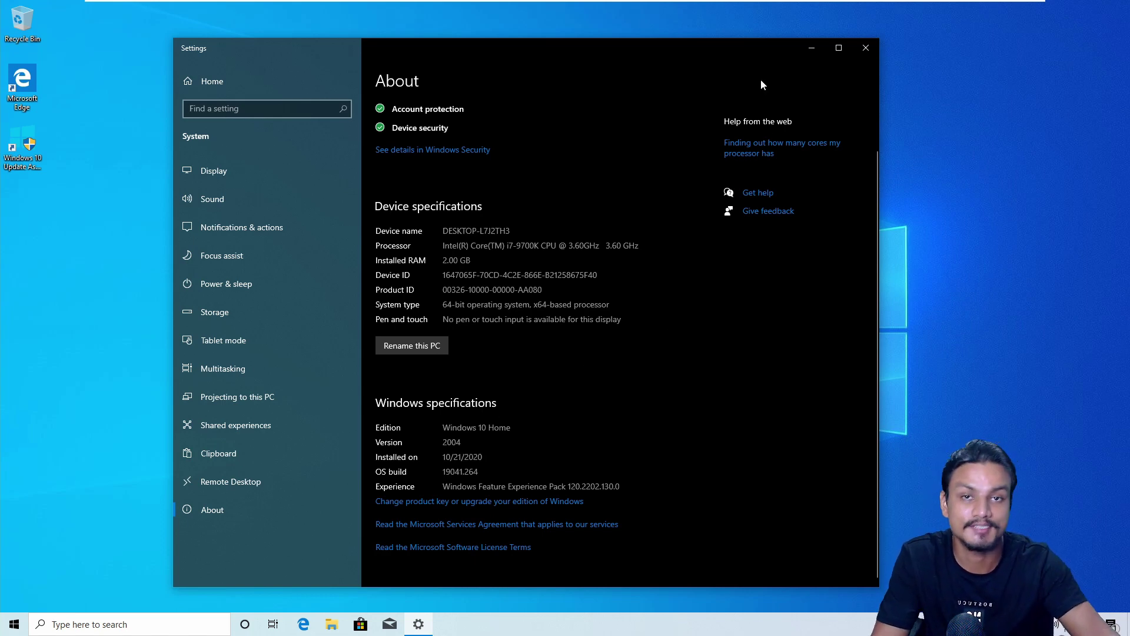
{"action": "left_click", "coordinate": [813, 50]}
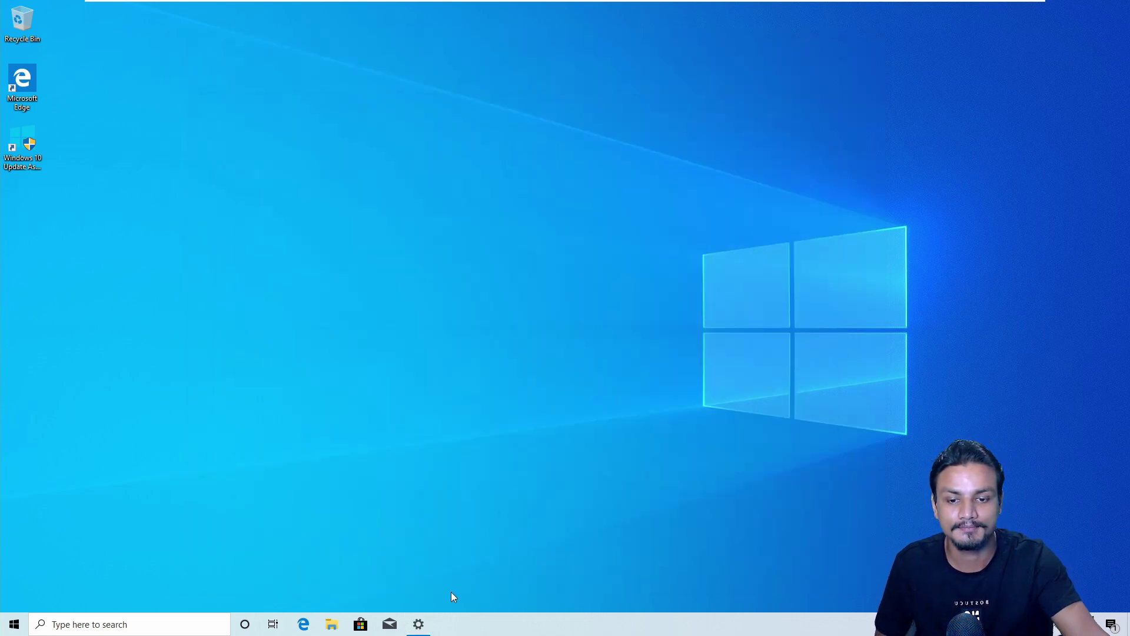
Step: Run the Update Assistant, see version 2004 versus latest 2009, and cancel the update
{"action": "double_click", "coordinate": [22, 145]}
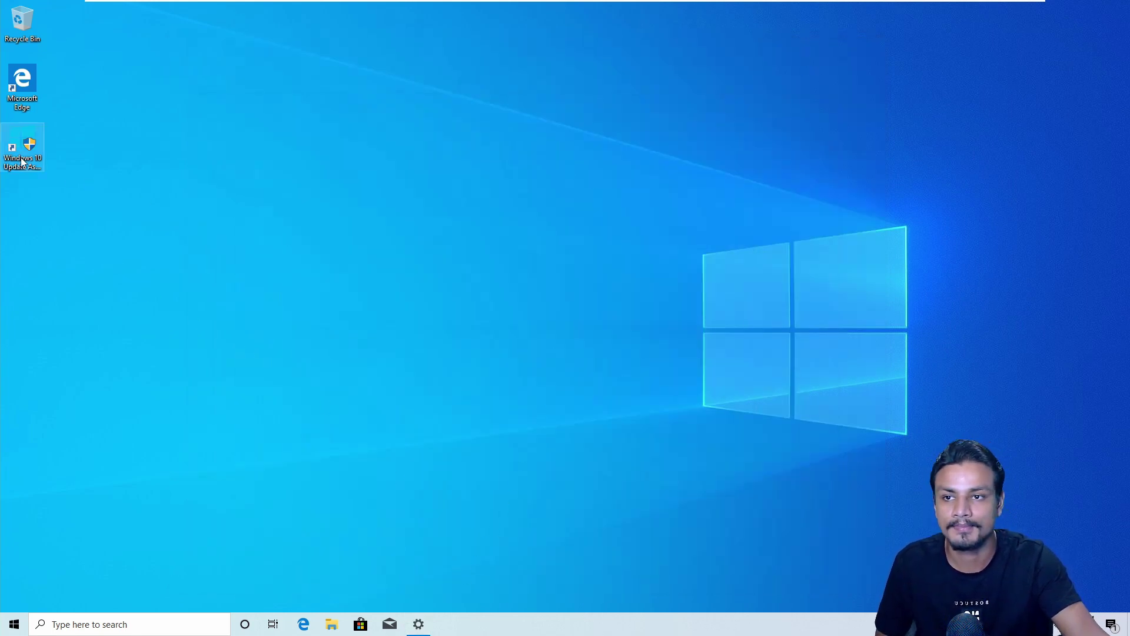
{"action": "left_click", "coordinate": [521, 395]}
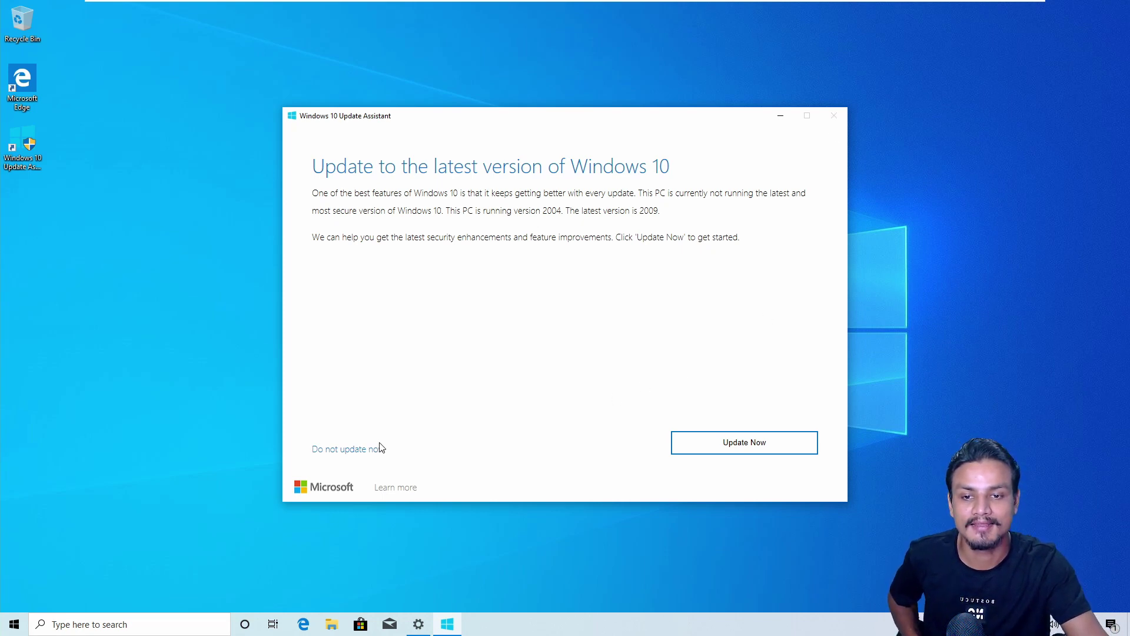
{"action": "left_click", "coordinate": [348, 450]}
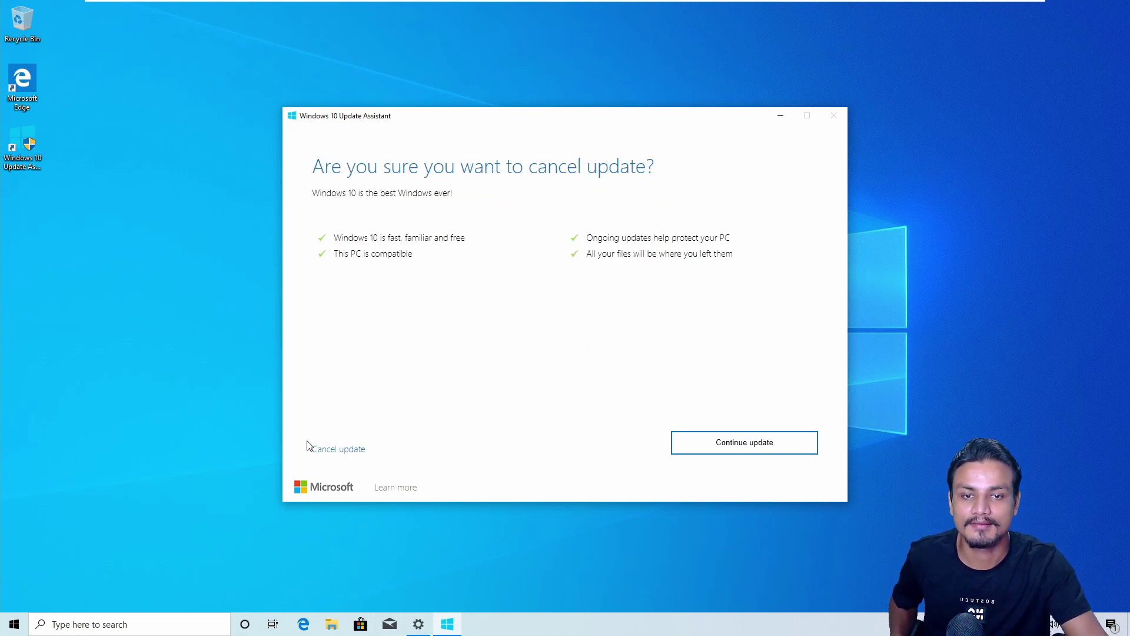
{"action": "left_click", "coordinate": [352, 449]}
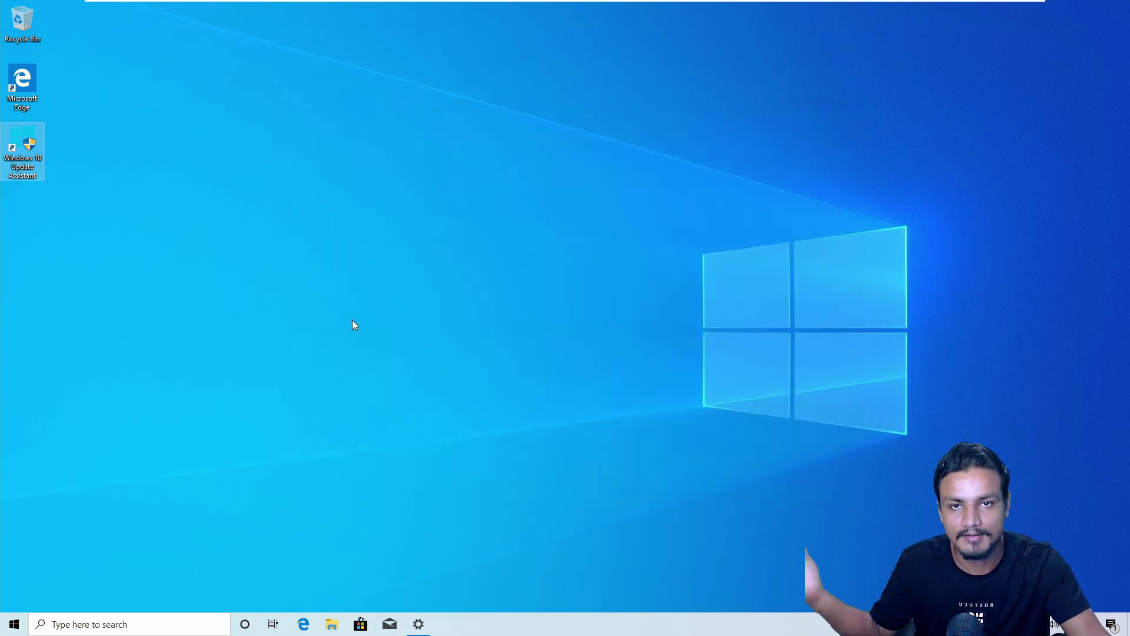
Step: Open Edge, then check Windows Update via the 'up' search; no updates are available
{"action": "double_click", "coordinate": [22, 85]}
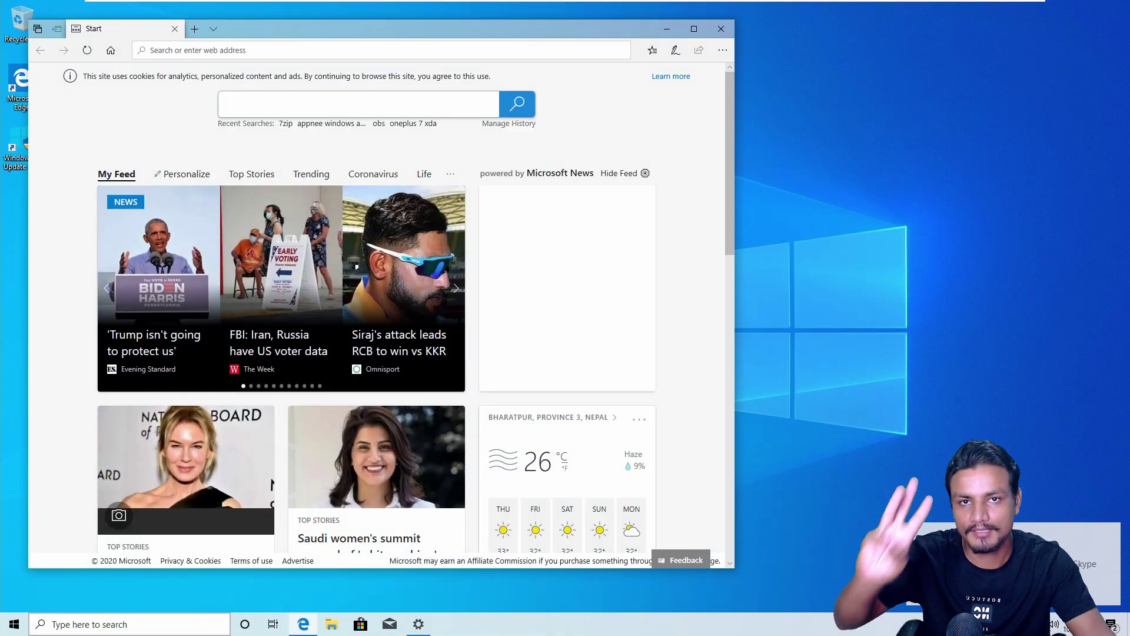
{"action": "left_click", "coordinate": [141, 627]}
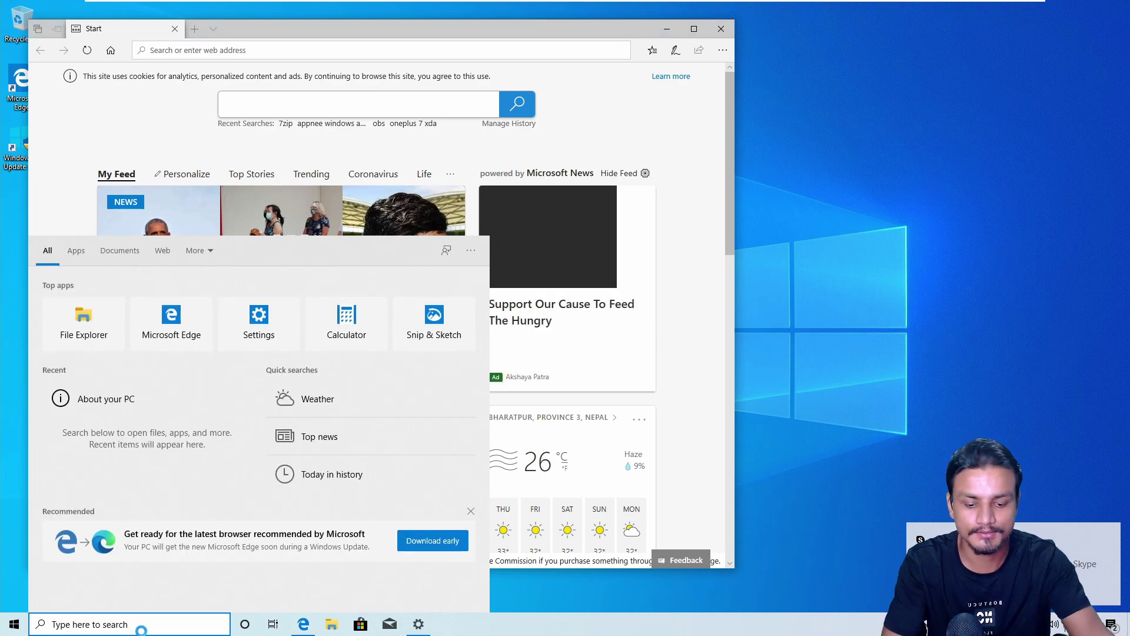
{"action": "type", "text": "up"}
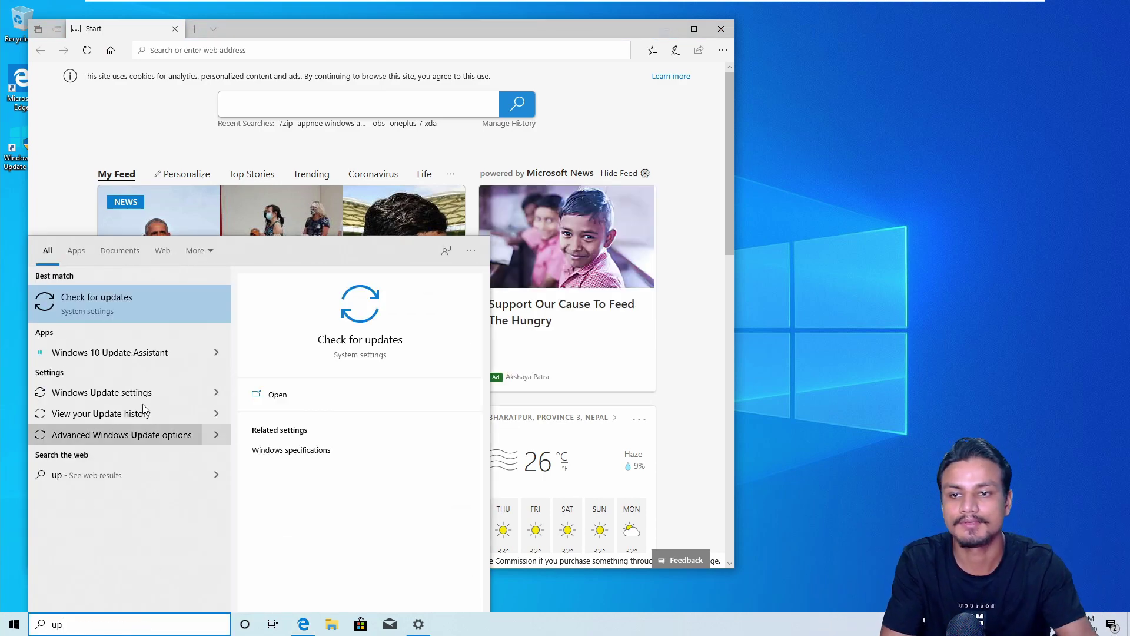
{"action": "left_click", "coordinate": [123, 303]}
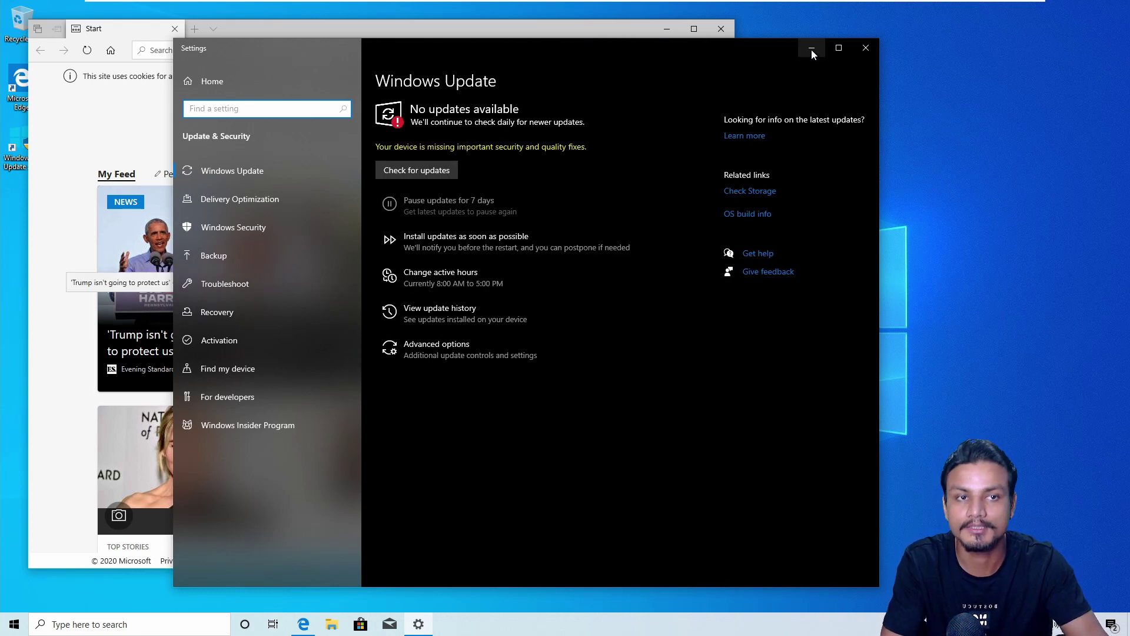
{"action": "left_click", "coordinate": [865, 49]}
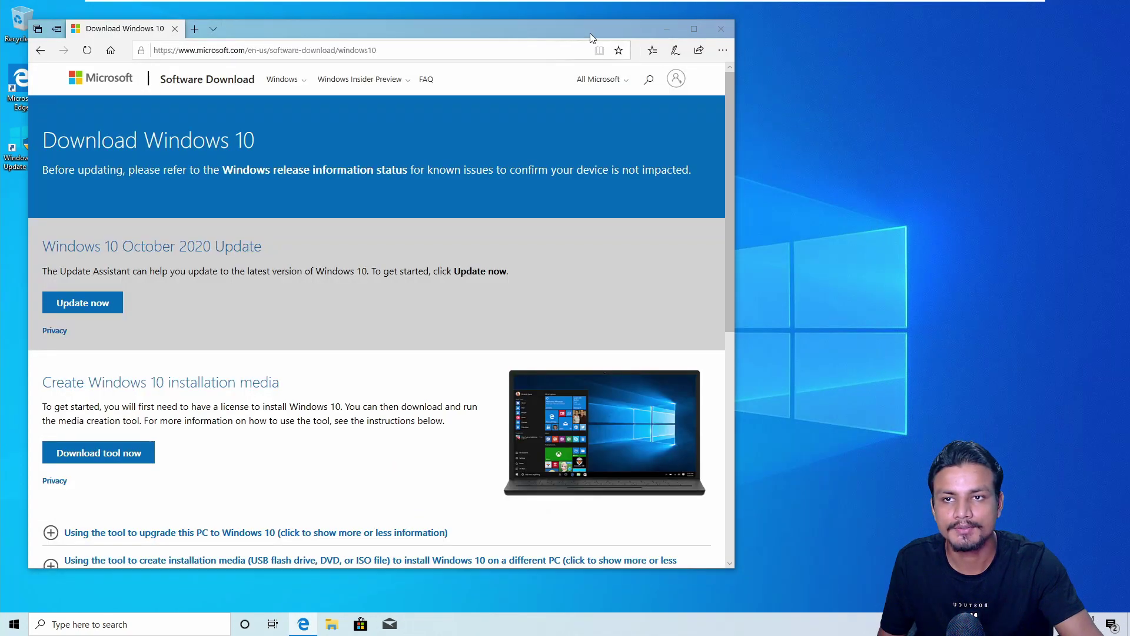
Step: Start downloading Windows10Upgrade9252.exe (5.9 MB) from the Download Windows 10 page
{"action": "left_click_drag", "start_coordinate": [591, 37], "coordinate": [671, 34]}
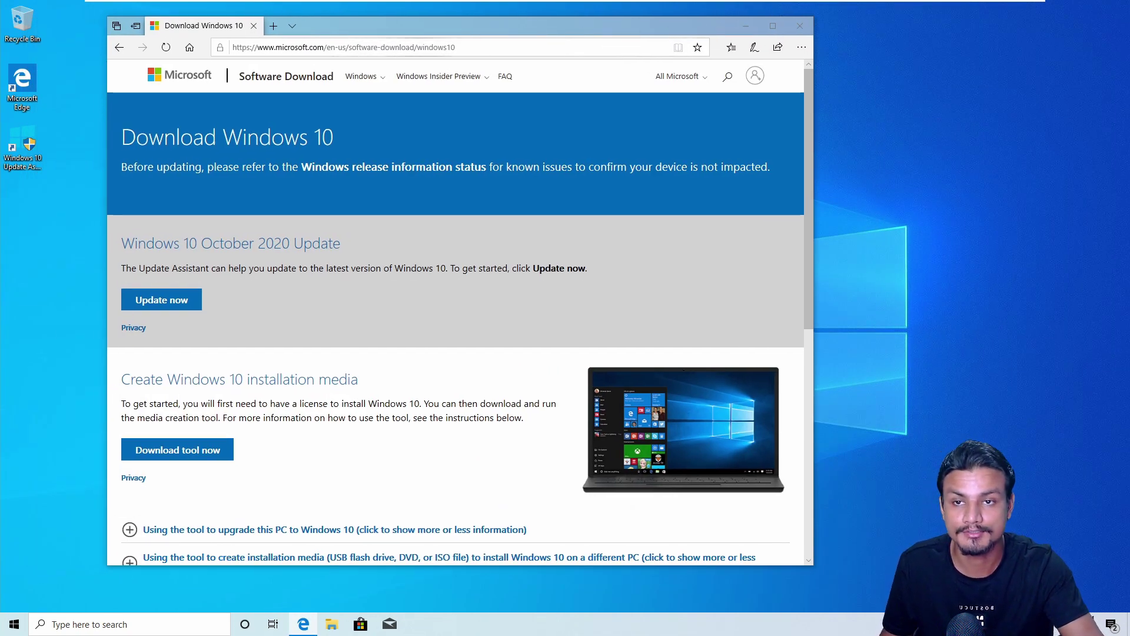
{"action": "scroll", "coordinate": [386, 246], "scroll_direction": "down", "scroll_amount": 5}
{"action": "scroll", "coordinate": [388, 248], "scroll_direction": "up", "scroll_amount": 3}
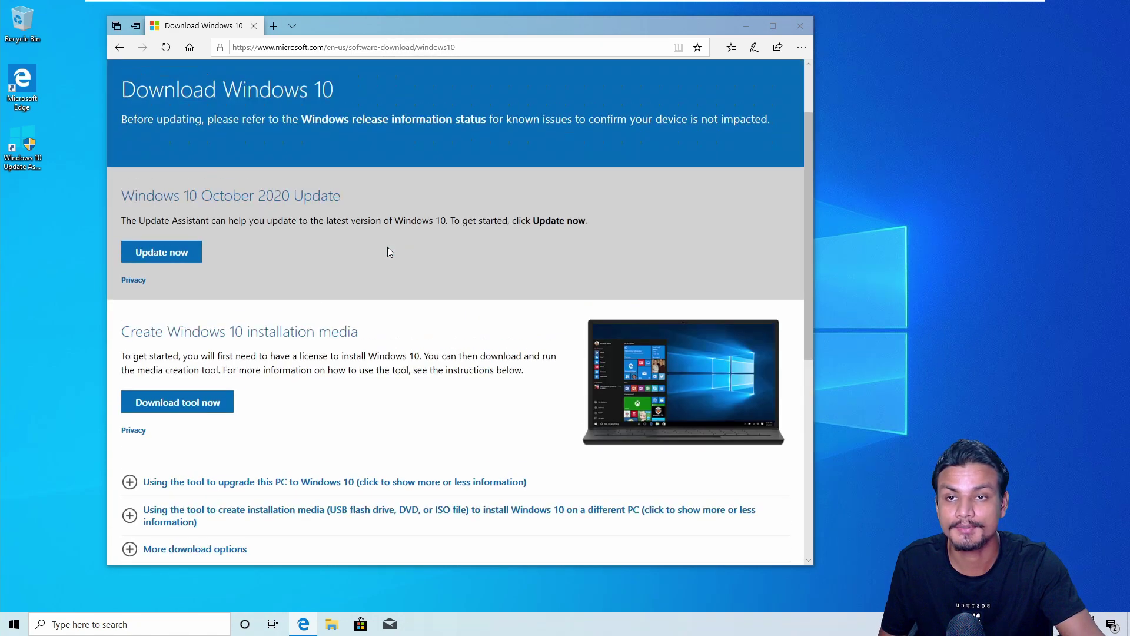
{"action": "scroll", "coordinate": [387, 252], "scroll_direction": "up", "scroll_amount": 1}
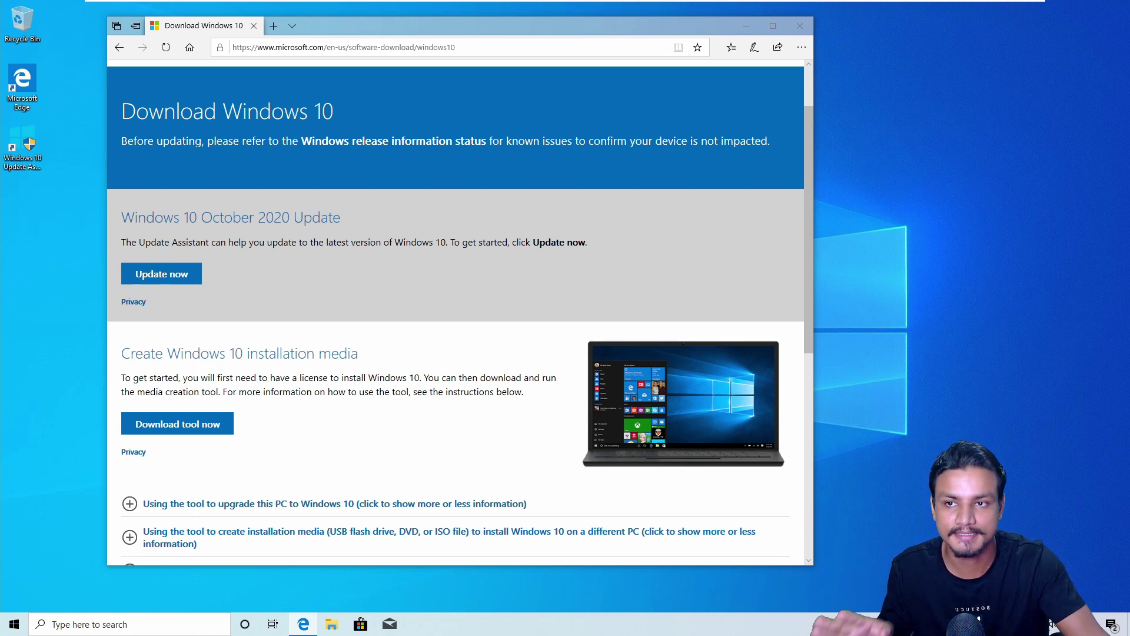
{"action": "left_click", "coordinate": [43, 169]}
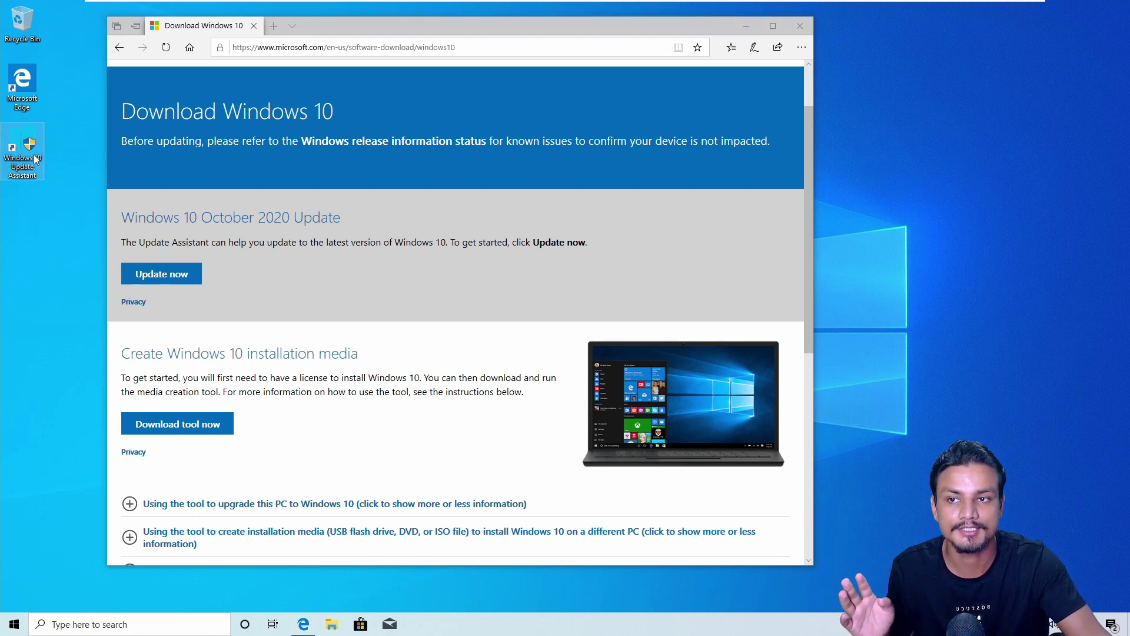
{"action": "left_click", "coordinate": [172, 285]}
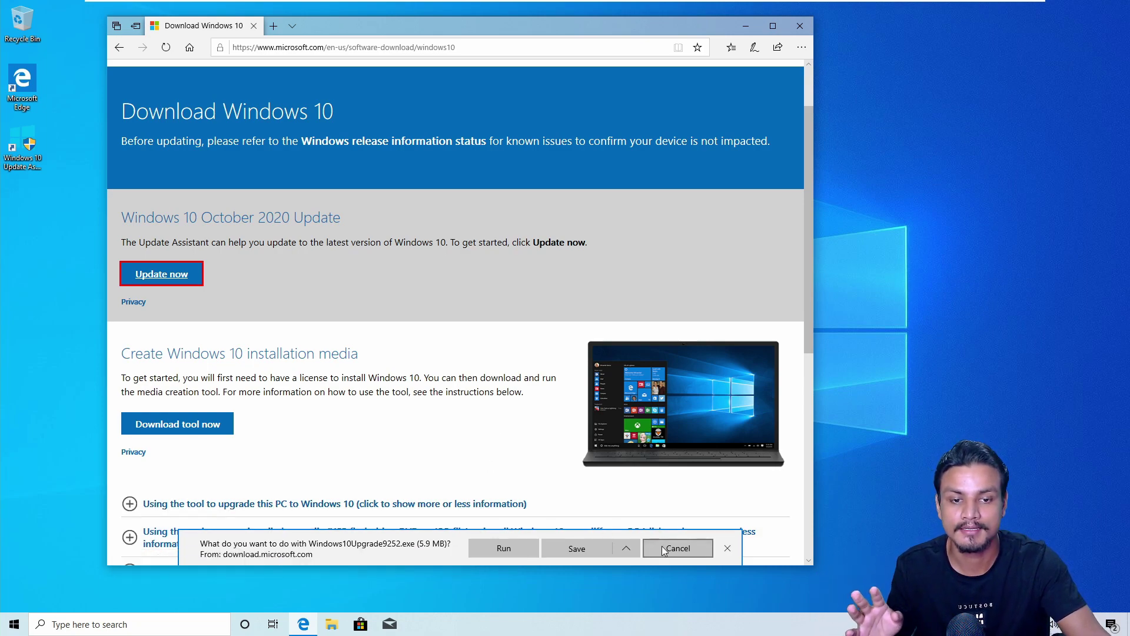
Step: Close Edge despite the pending download
{"action": "left_click", "coordinate": [23, 152]}
{"action": "left_click", "coordinate": [800, 25]}
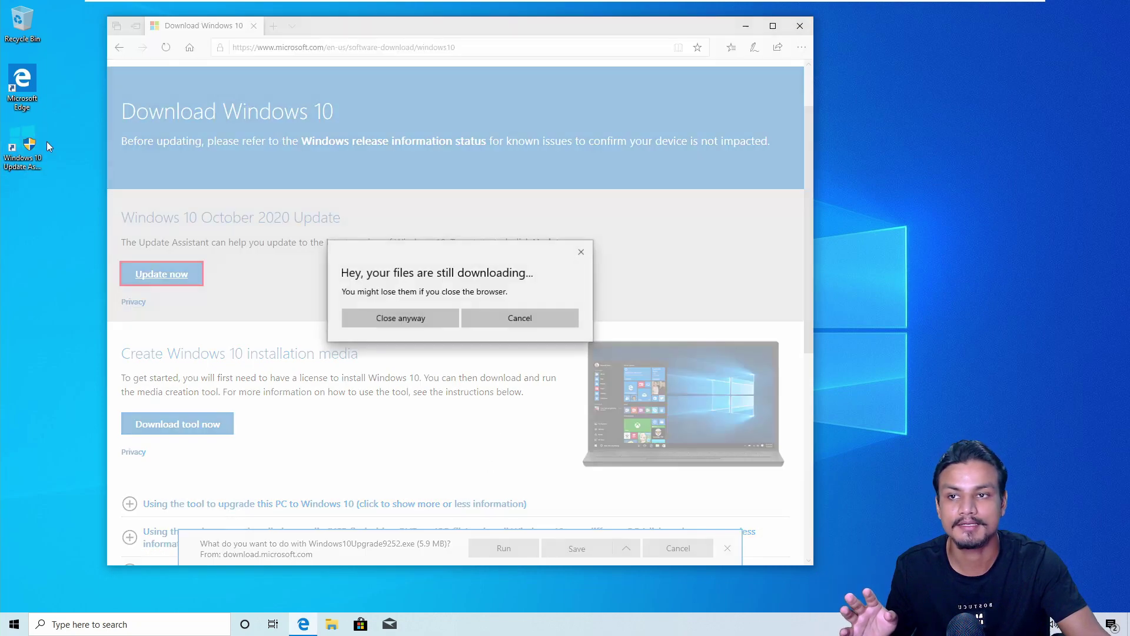
{"action": "left_click", "coordinate": [411, 319]}
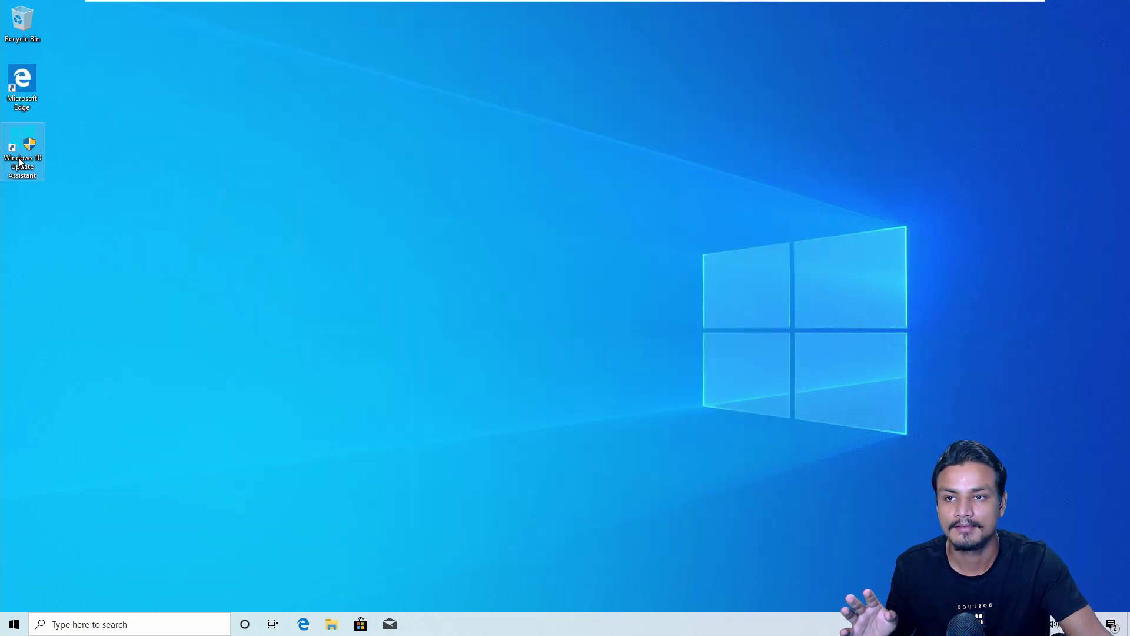
Step: Launch the Update Assistant as administrator and run Update Now to pass the compatibility check
{"action": "double_click", "coordinate": [19, 162]}
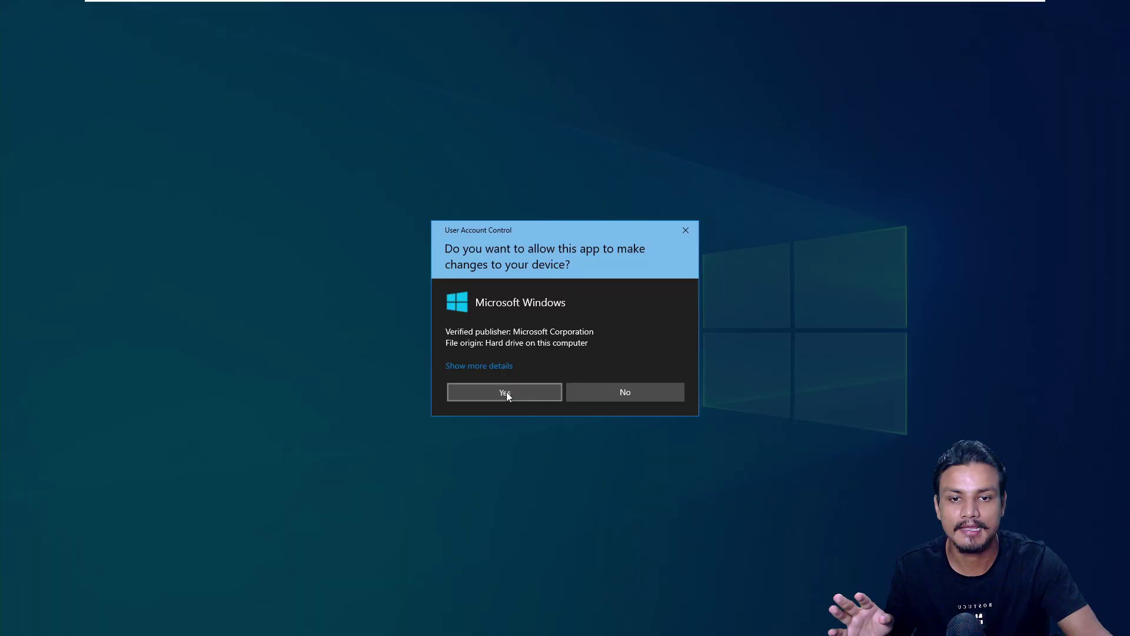
{"action": "left_click", "coordinate": [505, 392]}
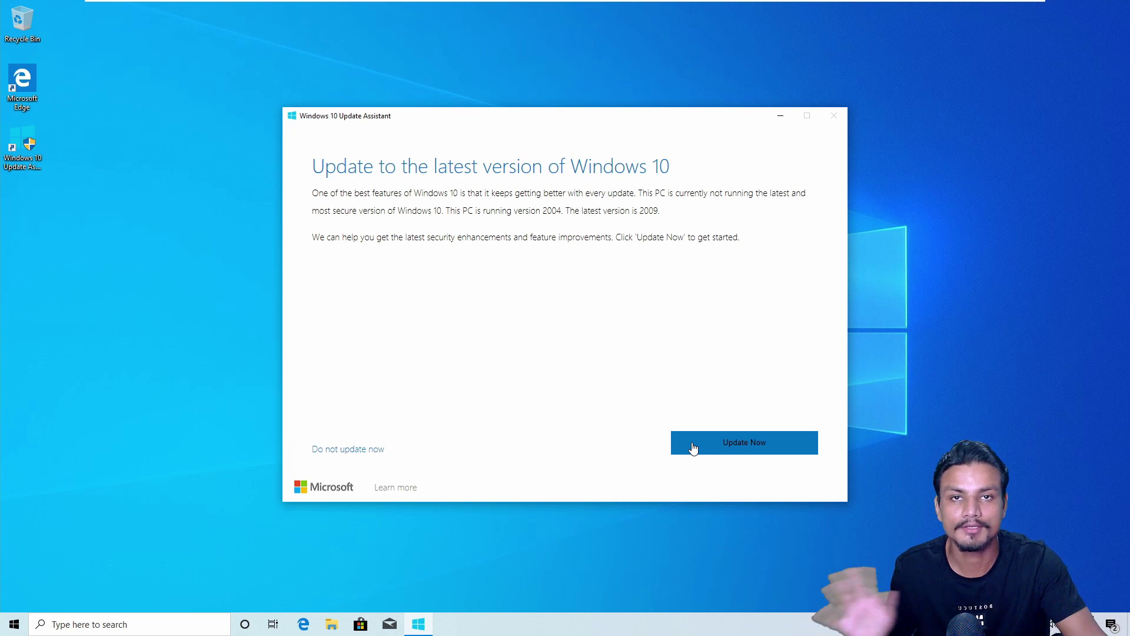
{"action": "left_click", "coordinate": [731, 448]}
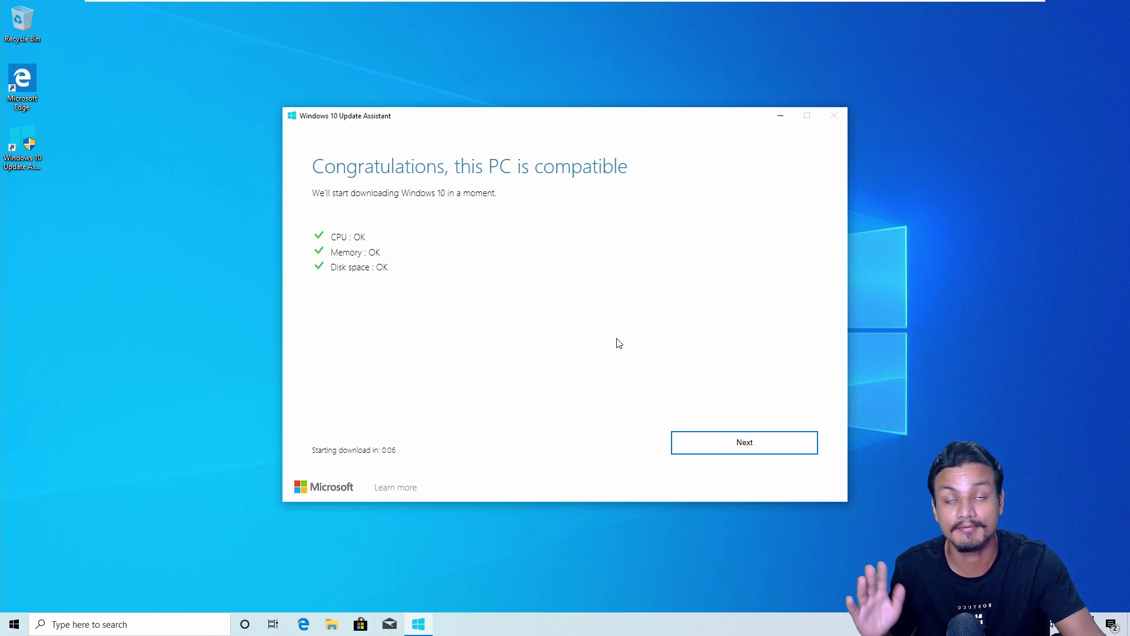
Step: Continue past the compatibility results so the Windows 10 update download starts
{"action": "left_click", "coordinate": [730, 439]}
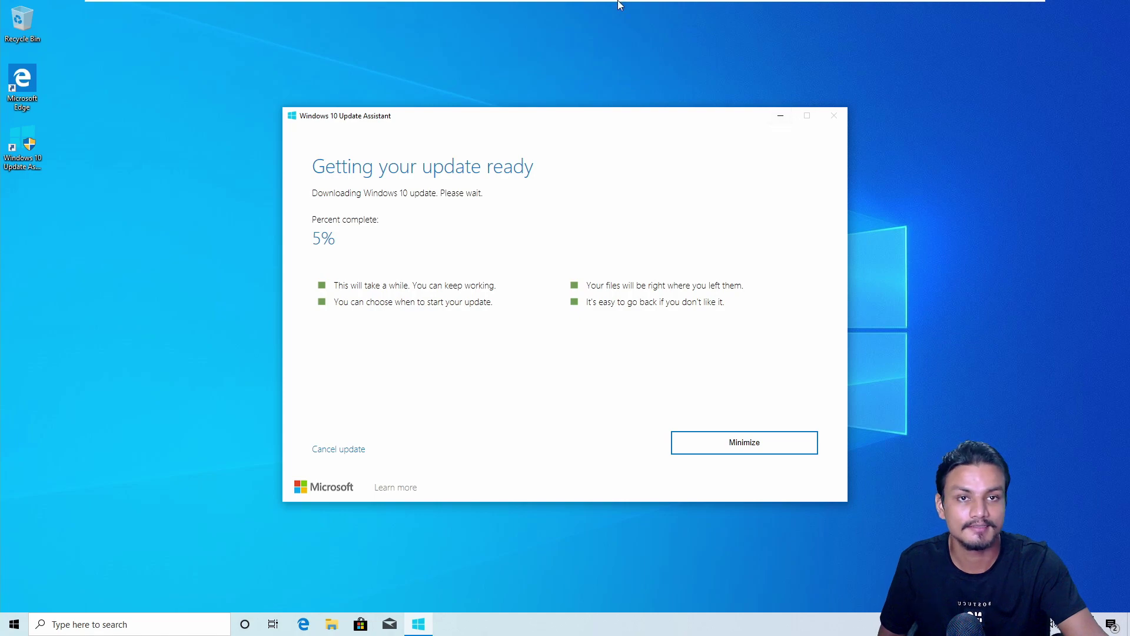
Step: Exit full screen and close VMware Workstation, powering off the Windows 10 2004 virtual machine
{"action": "mouse_move", "coordinate": [529, 6]}
{"action": "left_click", "coordinate": [419, 9]}
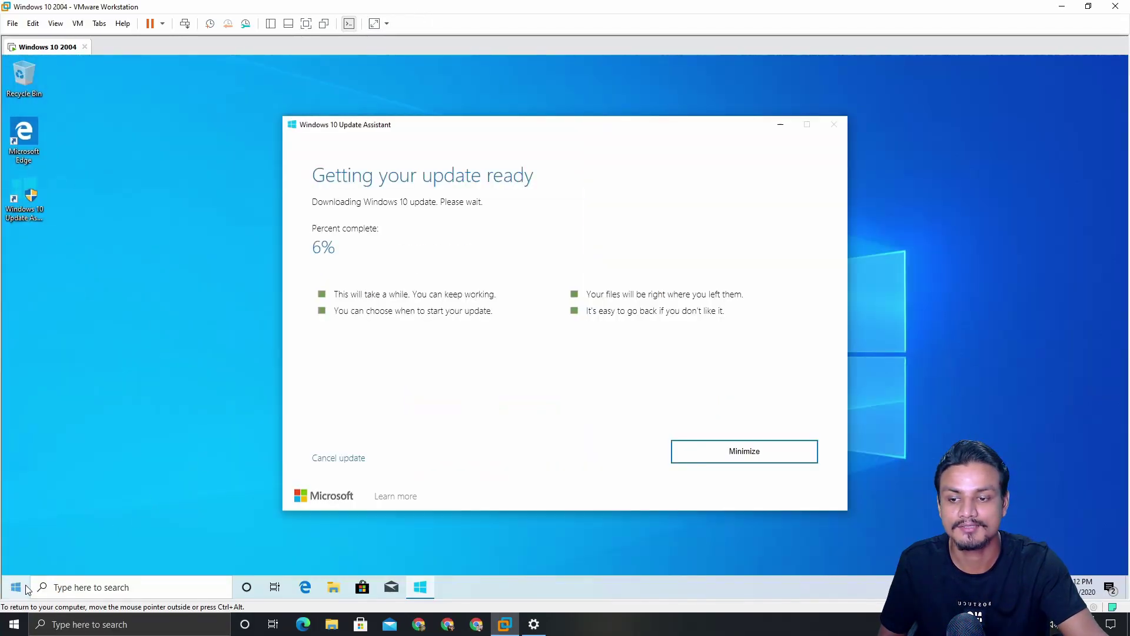
{"action": "left_click", "coordinate": [16, 587]}
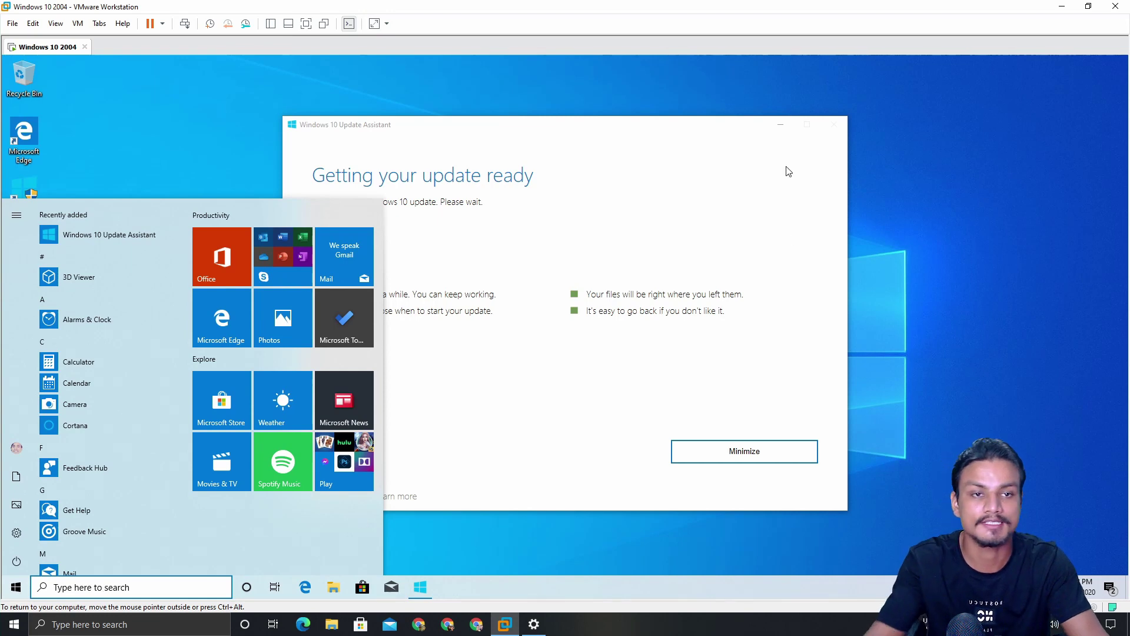
{"action": "left_click", "coordinate": [701, 140]}
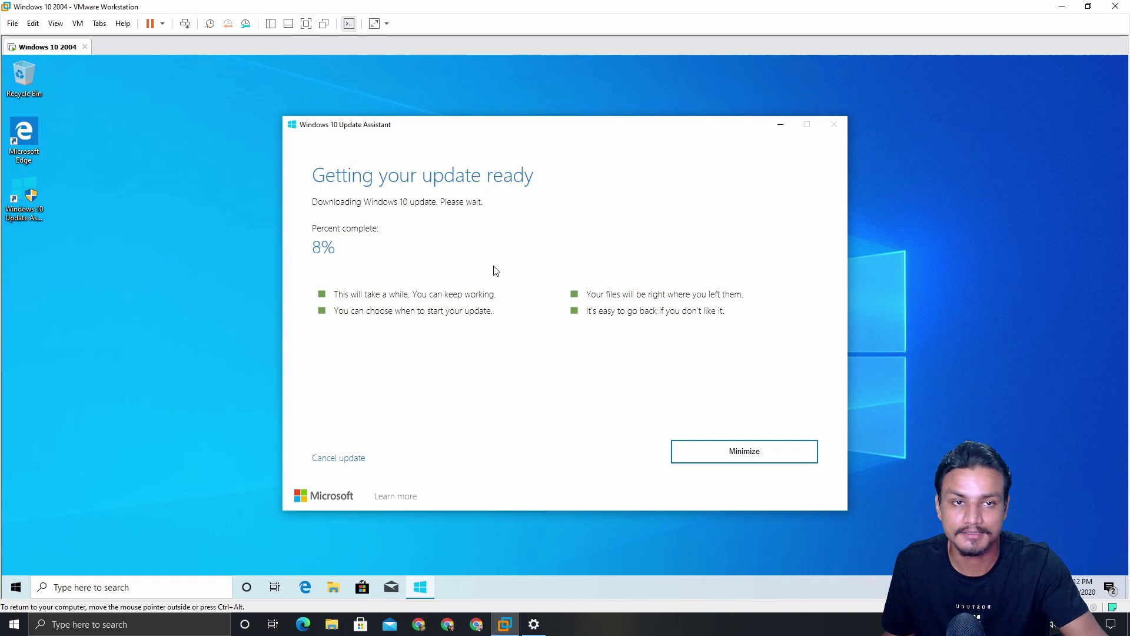
{"action": "left_click", "coordinate": [1116, 6]}
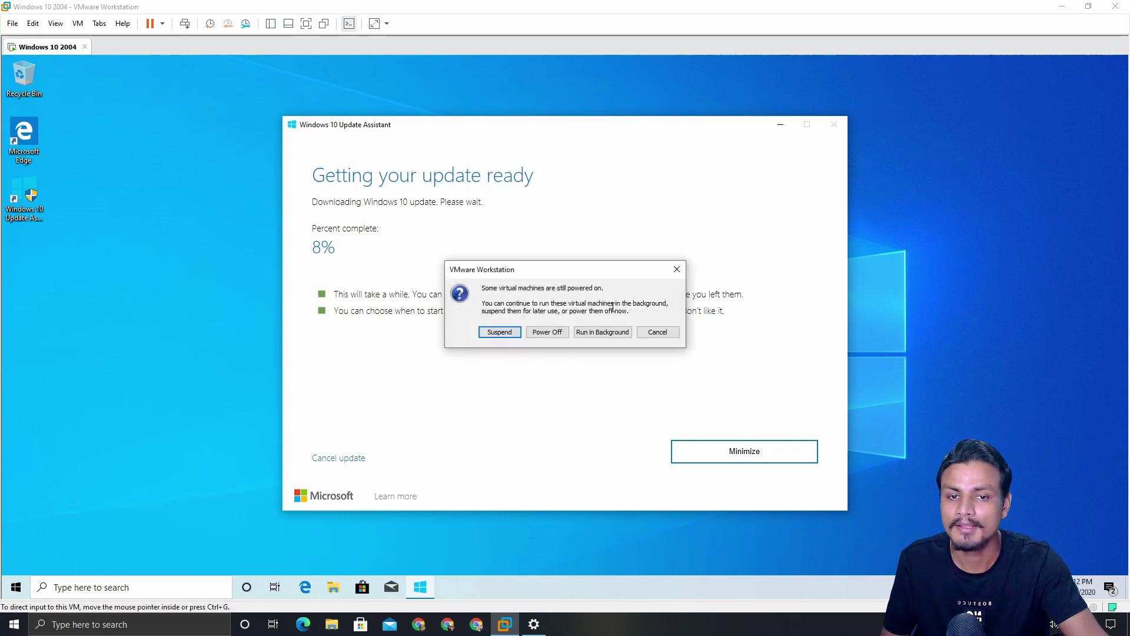
{"action": "left_click", "coordinate": [556, 335]}
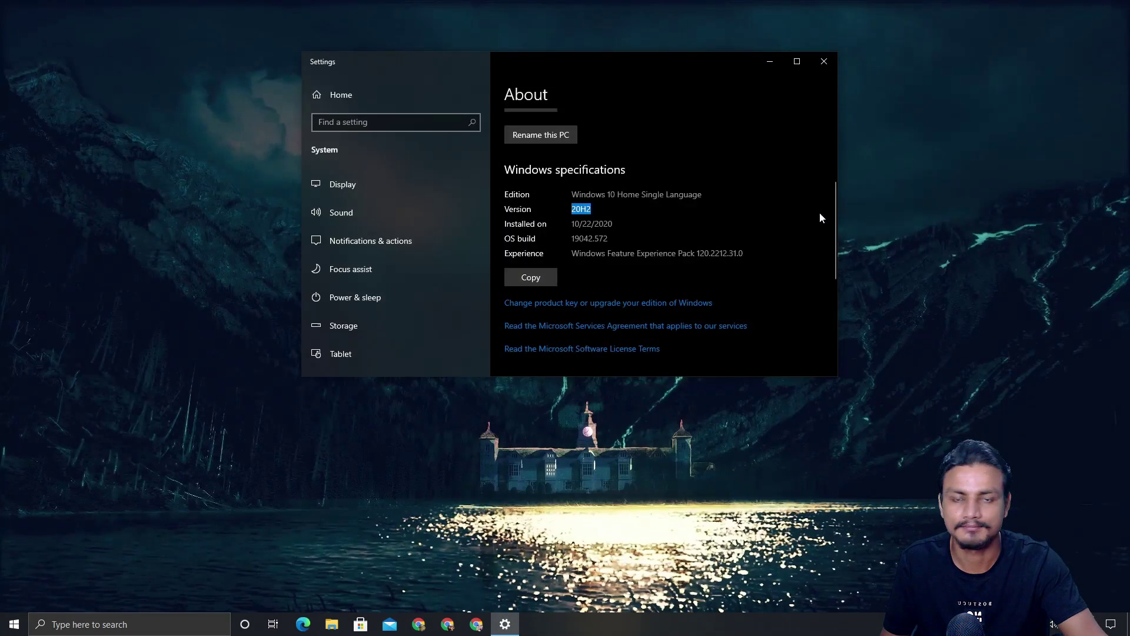
Step: Close the host's Settings About page showing version 20H2
{"action": "left_click", "coordinate": [824, 61]}
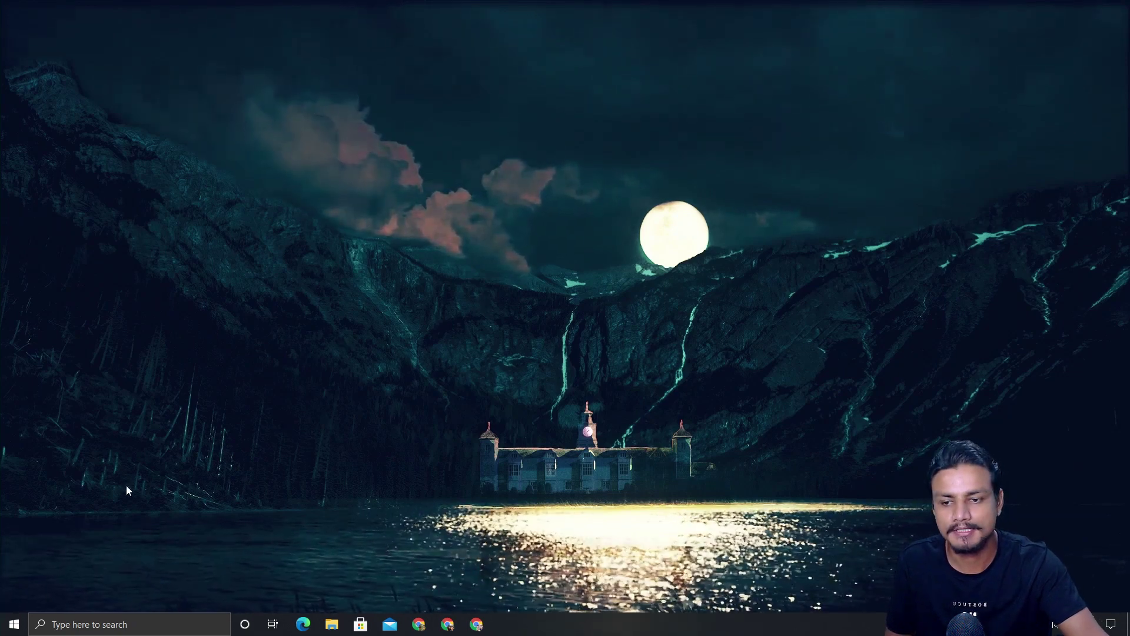
{"action": "left_click", "coordinate": [13, 624]}
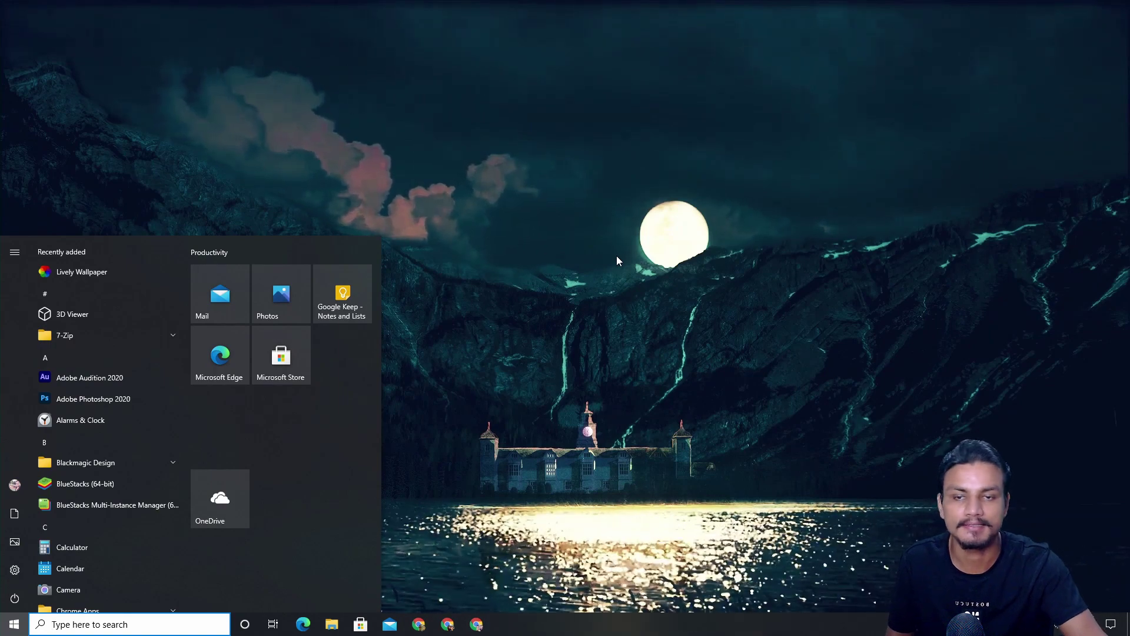
{"action": "left_click", "coordinate": [616, 257]}
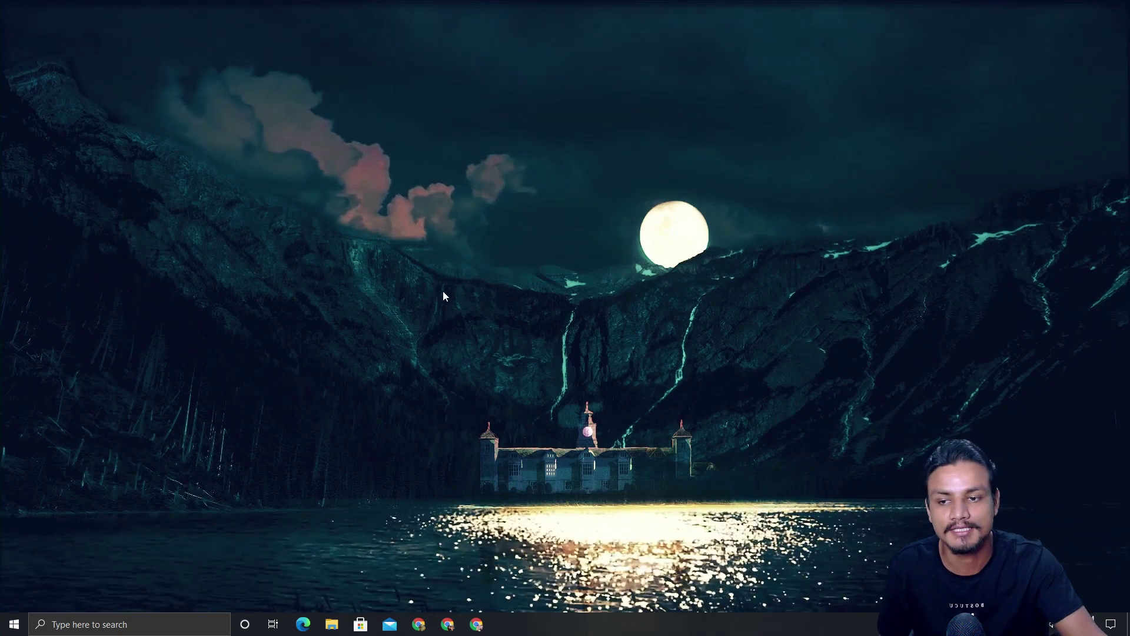
{"action": "key", "text": "super"}
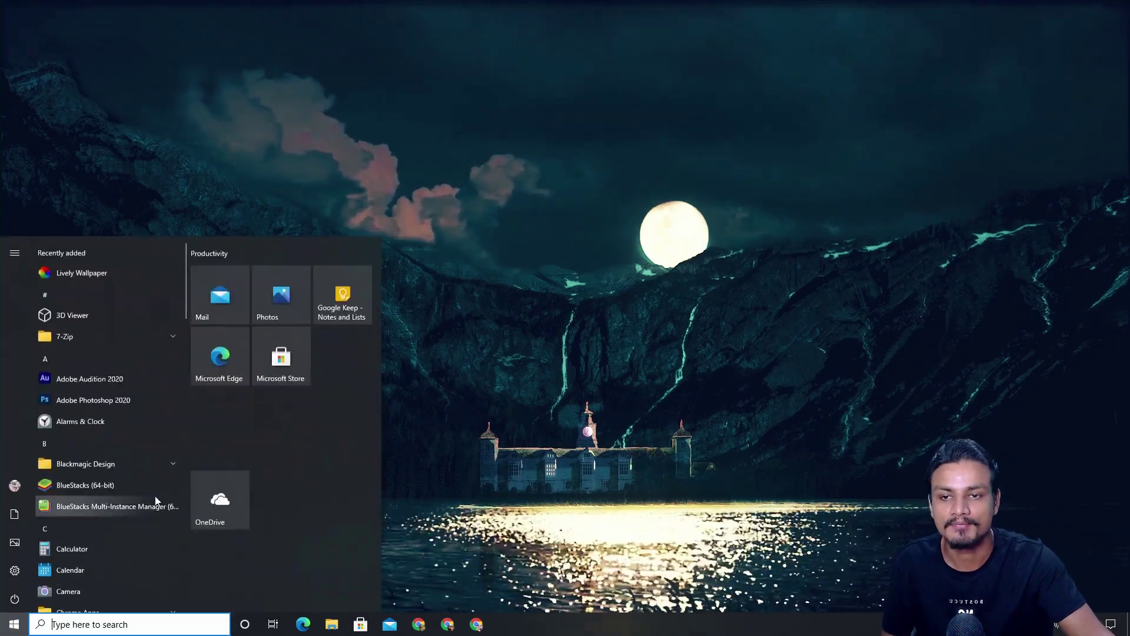
{"action": "scroll", "coordinate": [135, 474], "scroll_direction": "down", "scroll_amount": 10}
{"action": "scroll", "coordinate": [133, 471], "scroll_direction": "down", "scroll_amount": 5}
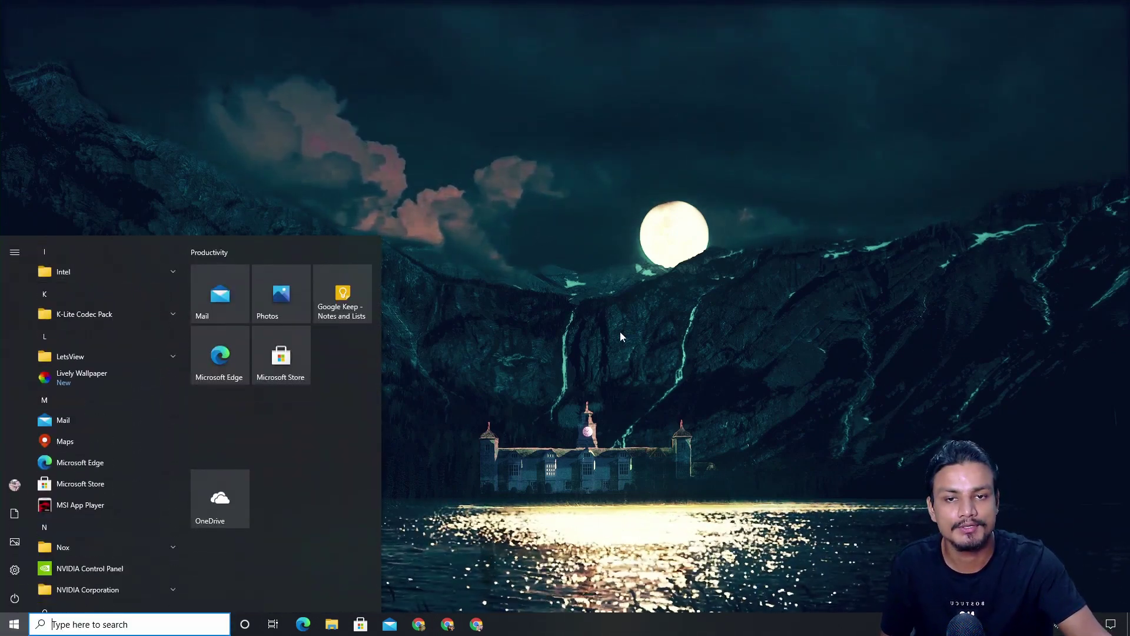
{"action": "left_click", "coordinate": [442, 236]}
{"action": "key", "text": "super"}
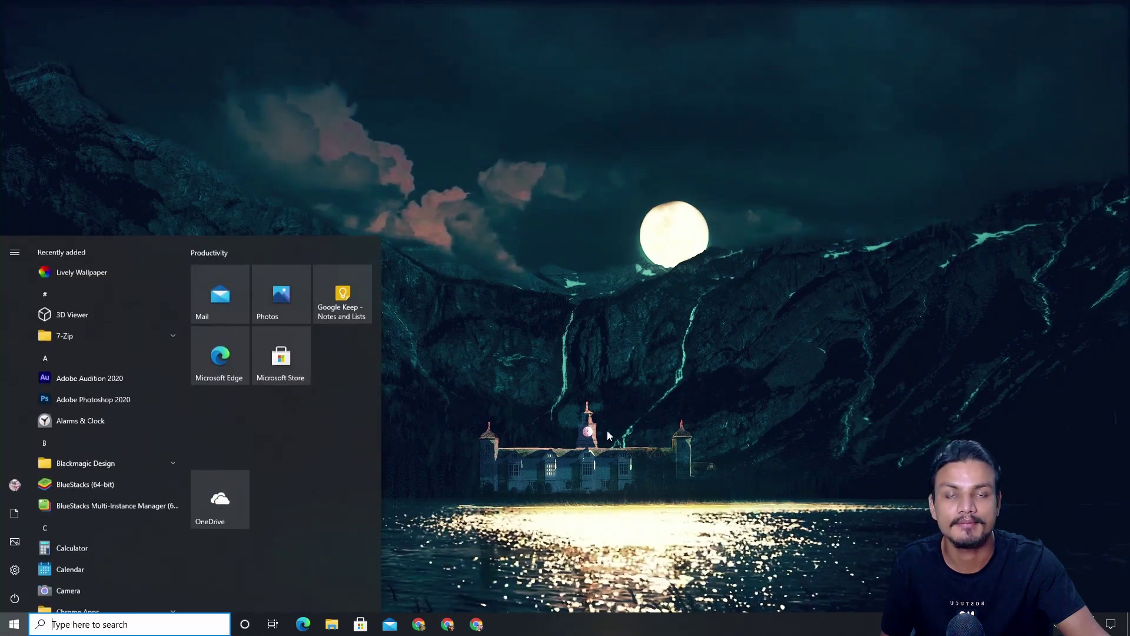
{"action": "left_click", "coordinate": [616, 367]}
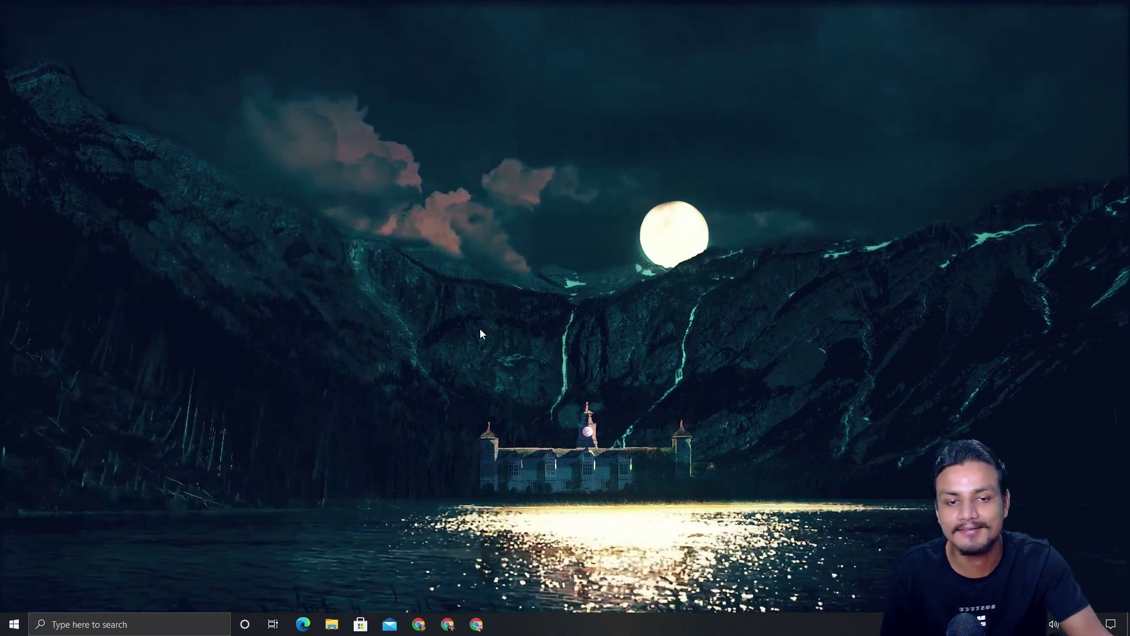